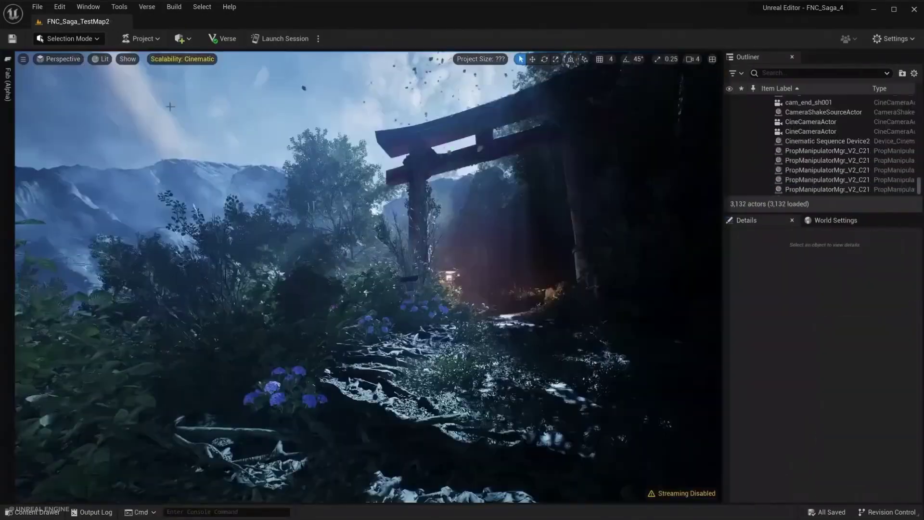
Step: Place the free Japanese Komainu Statue from Fab's Featured Megascans into the torii-gate level
{"action": "left_click", "coordinate": [8, 84]}
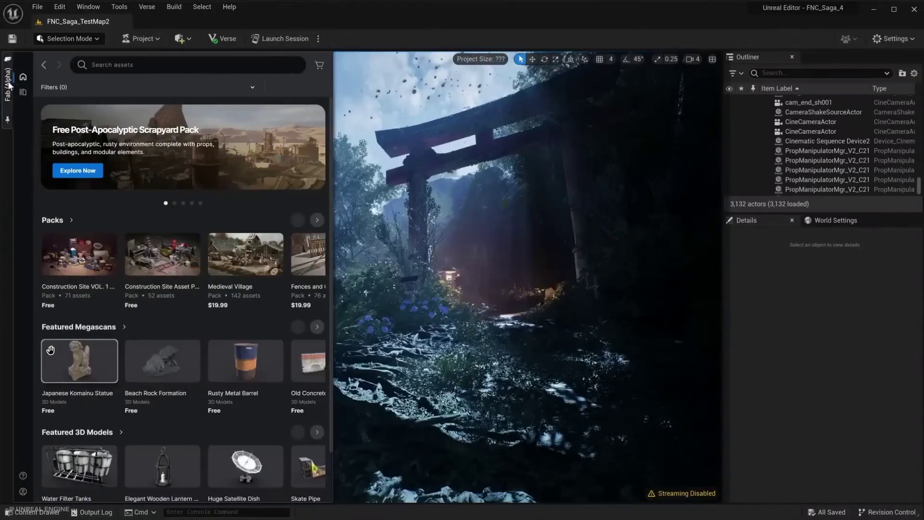
{"action": "left_click_drag", "start_coordinate": [50, 350], "coordinate": [236, 409]}
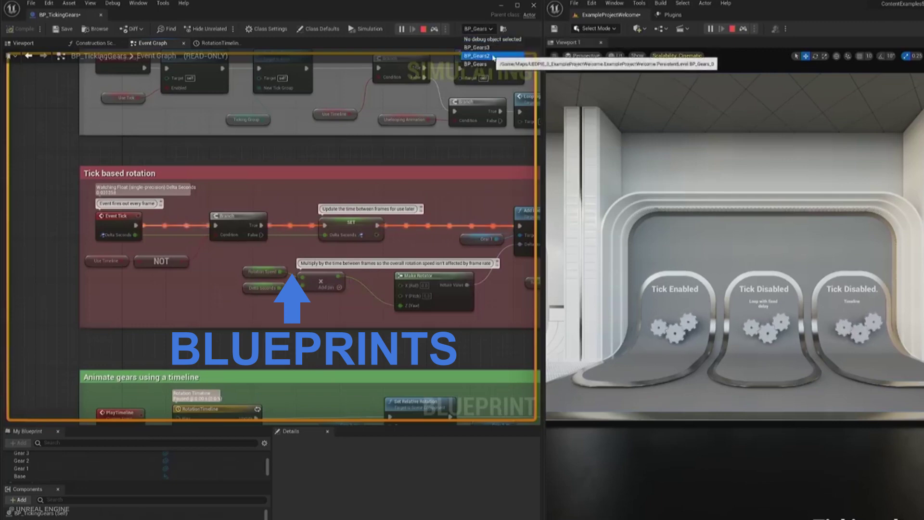
Step: Pan BP_TickingGears to its gear timeline, then zoom into BP_Door's opening and closing sequences
{"action": "right_click_drag", "start_coordinate": [410, 374], "coordinate": [350, 35]}
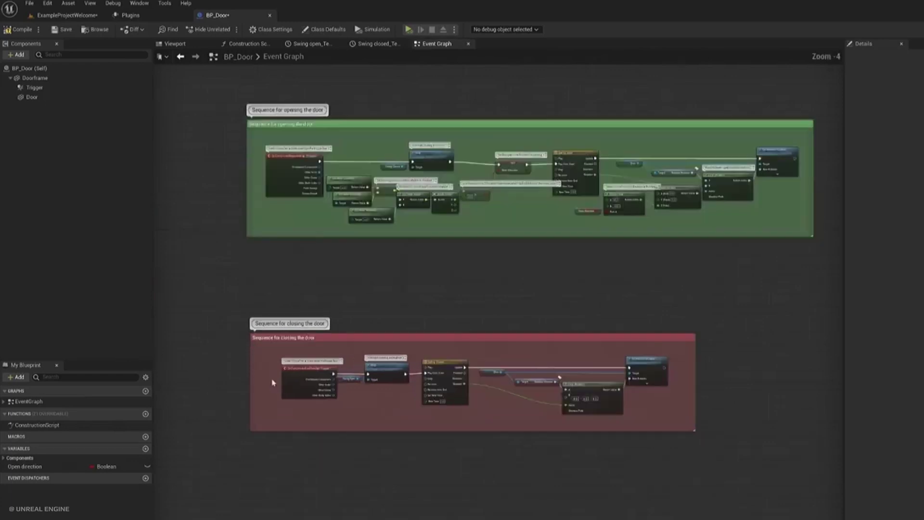
{"action": "scroll", "coordinate": [272, 382], "scroll_direction": "up", "scroll_amount": 3}
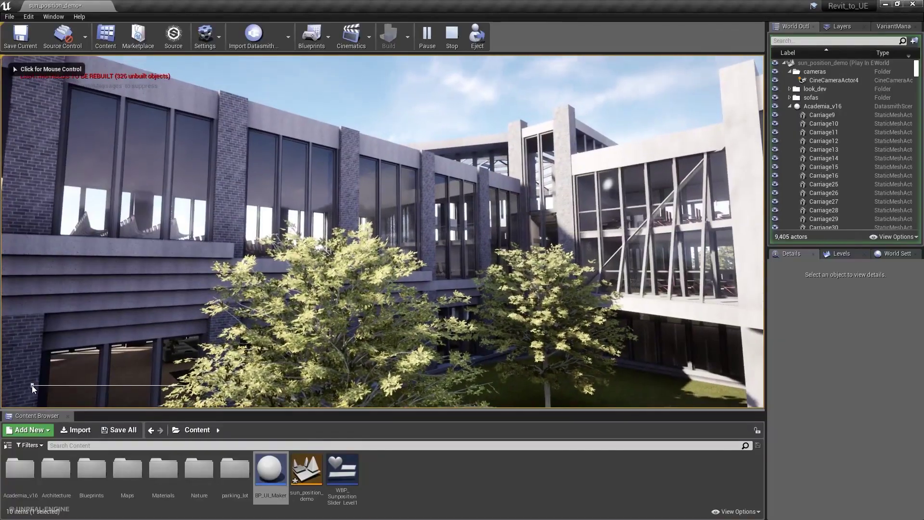
Step: Slide the sun position toward sunset in Play mode, then free the mouse with Shift+F1
{"action": "left_click_drag", "start_coordinate": [32, 385], "coordinate": [186, 385]}
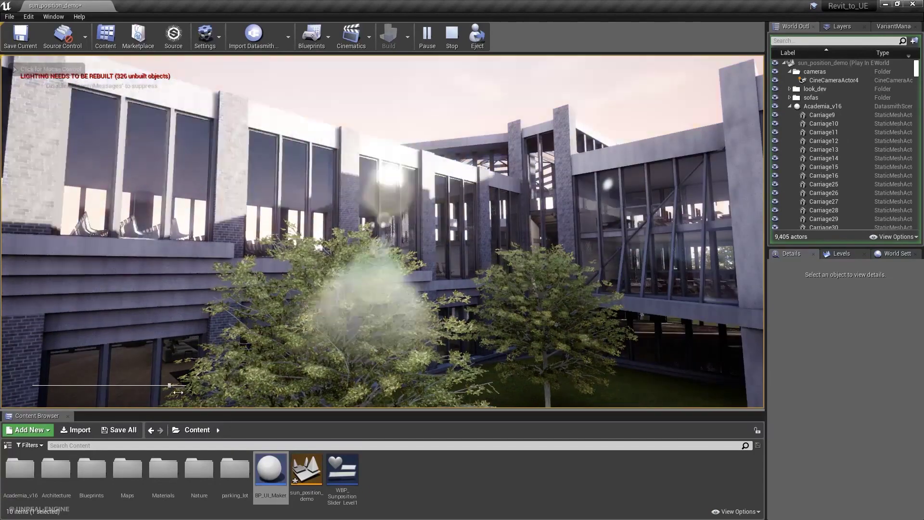
{"action": "key", "text": "shift+F1"}
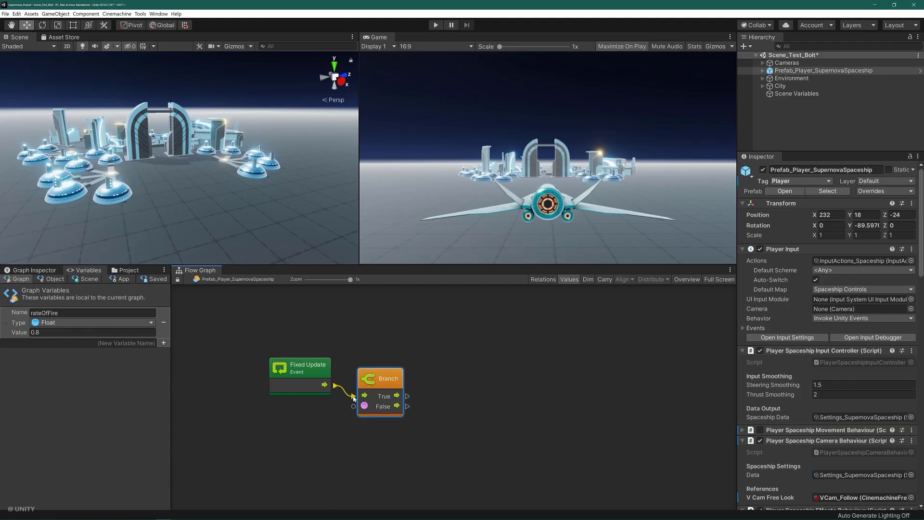
Step: Add a Get Shoot Input unit below the Branch, show scene variables, and open 'Remove this window'
{"action": "left_click", "coordinate": [321, 450]}
{"action": "left_click", "coordinate": [370, 390]}
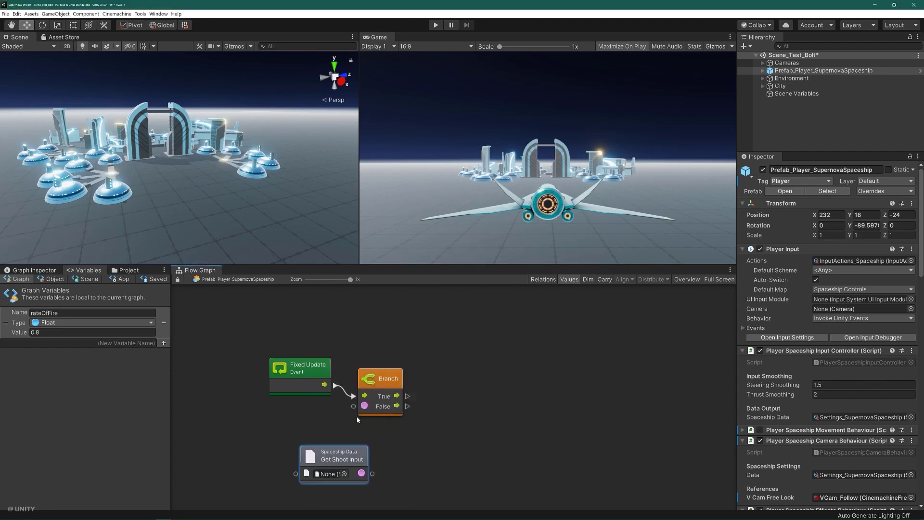
{"action": "left_click_drag", "start_coordinate": [347, 448], "coordinate": [293, 425]}
{"action": "left_click", "coordinate": [87, 278]}
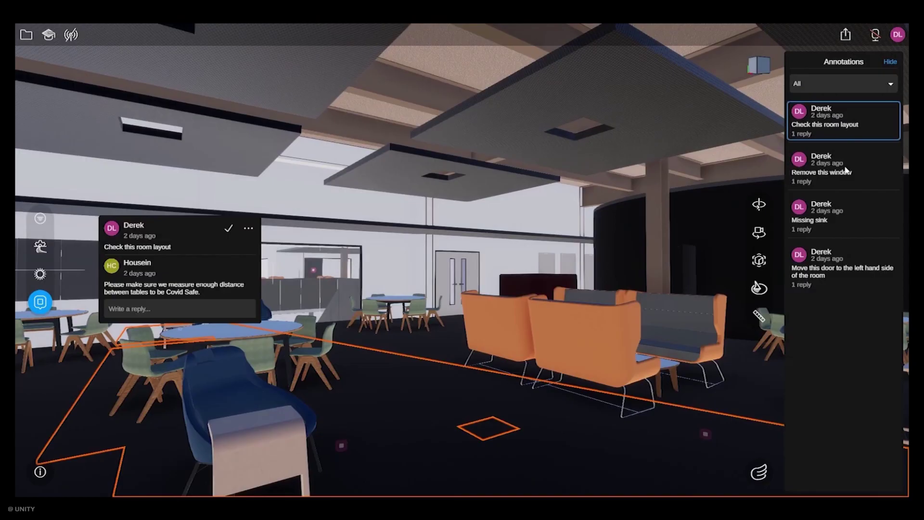
{"action": "left_click", "coordinate": [849, 174]}
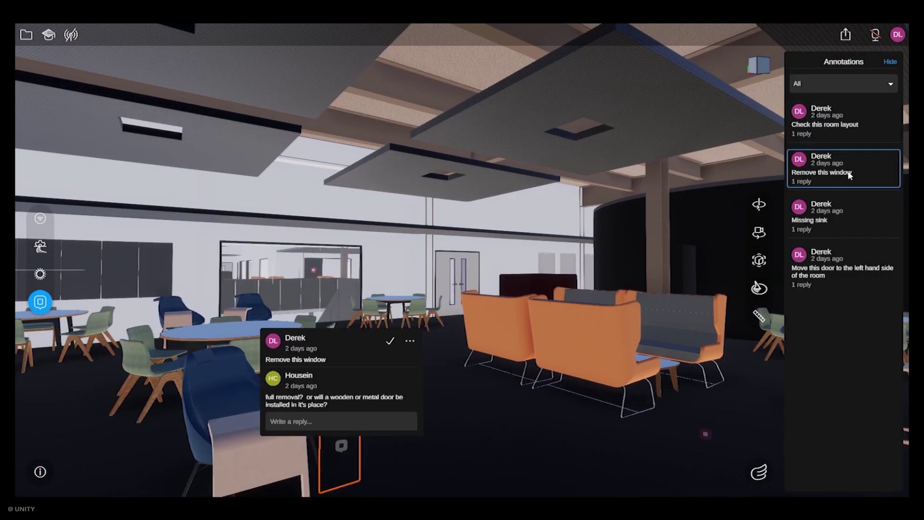
Step: Open the Missing sink annotation, then jump to 'Check this room layout' from the annotations list
{"action": "left_click", "coordinate": [845, 214]}
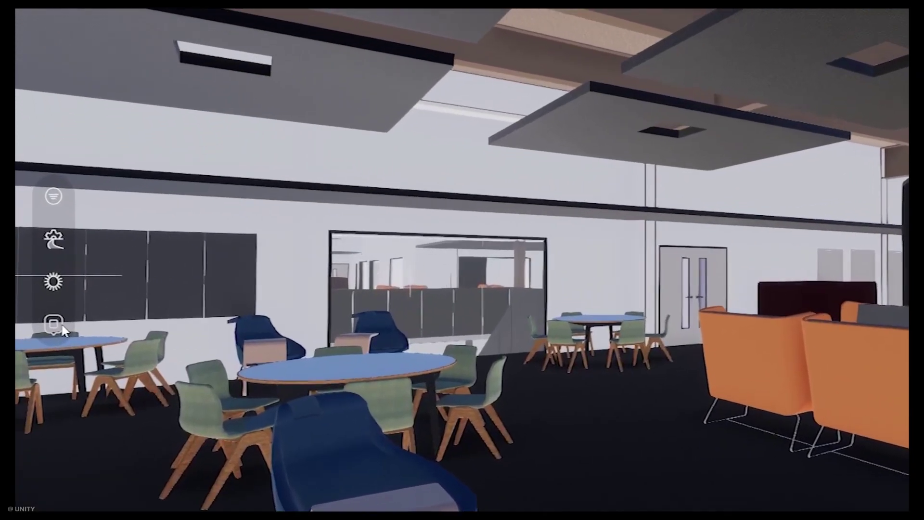
{"action": "left_click", "coordinate": [47, 304]}
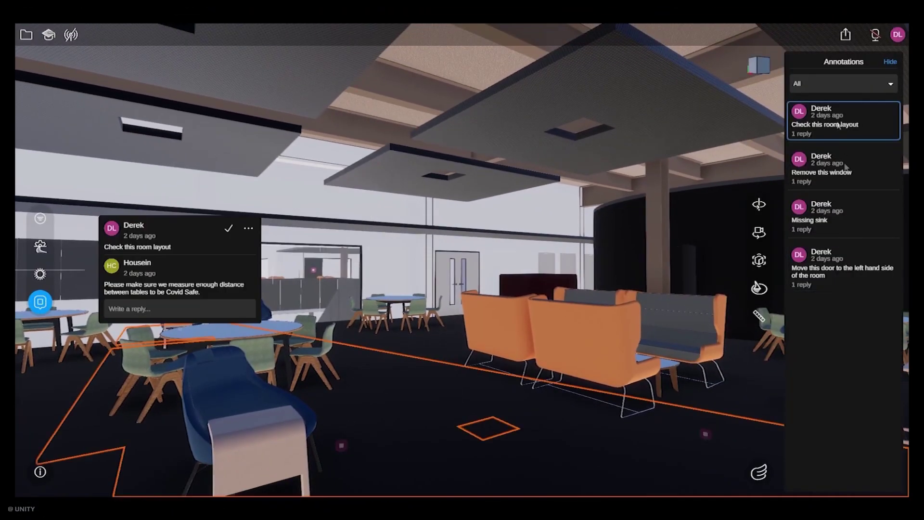
{"action": "left_click", "coordinate": [841, 124]}
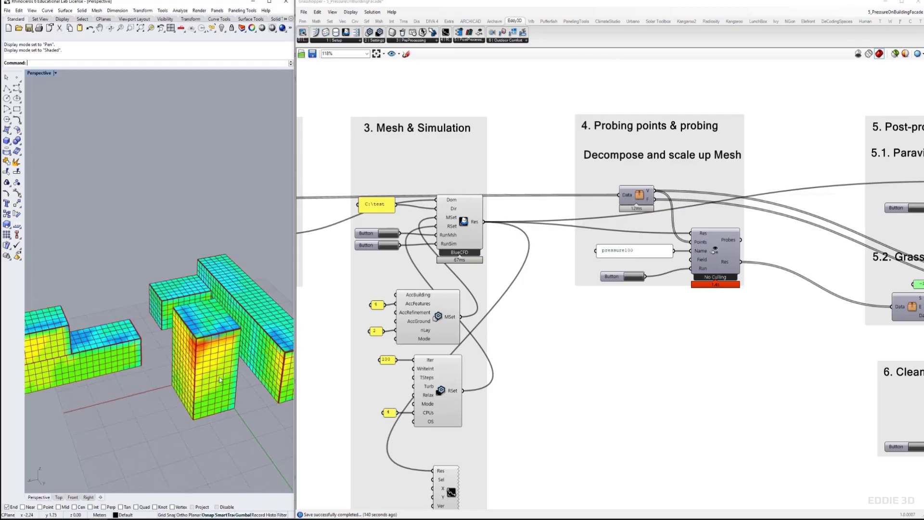
Step: Orbit the meshed buildings in Rhino and pan Grasshopper to the post-processing and clean-up groups
{"action": "right_click_drag", "start_coordinate": [220, 380], "coordinate": [233, 389]}
{"action": "right_click_drag", "start_coordinate": [820, 354], "coordinate": [566, 347]}
{"action": "right_click_drag", "start_coordinate": [165, 367], "coordinate": [171, 371]}
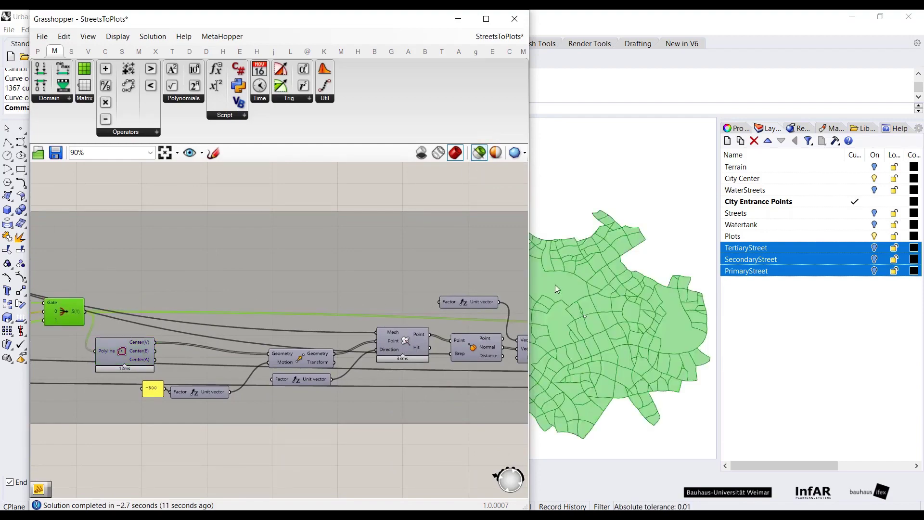
Step: Rewire the second Cluster's points into the Point parameter, then view Define Supports and Define Joints
{"action": "right_click_drag", "start_coordinate": [384, 306], "coordinate": [340, 307]}
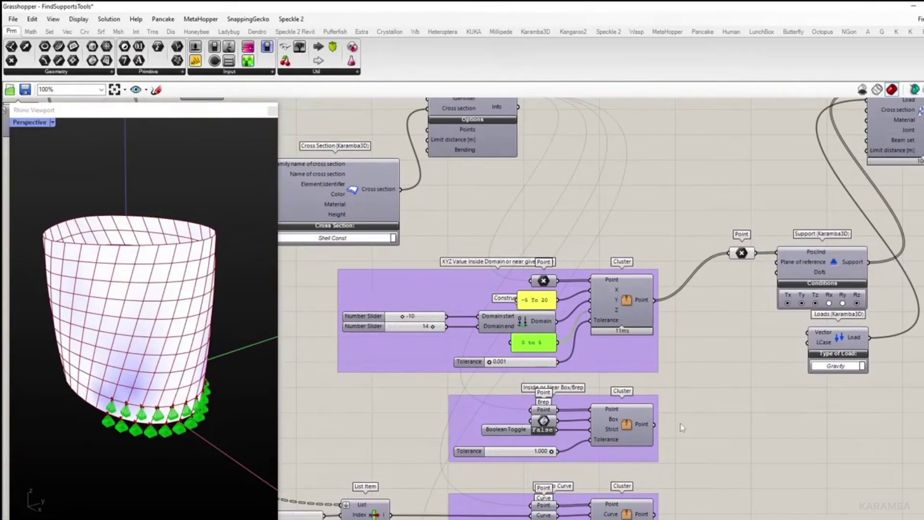
{"action": "left_click_drag", "start_coordinate": [654, 424], "coordinate": [728, 252]}
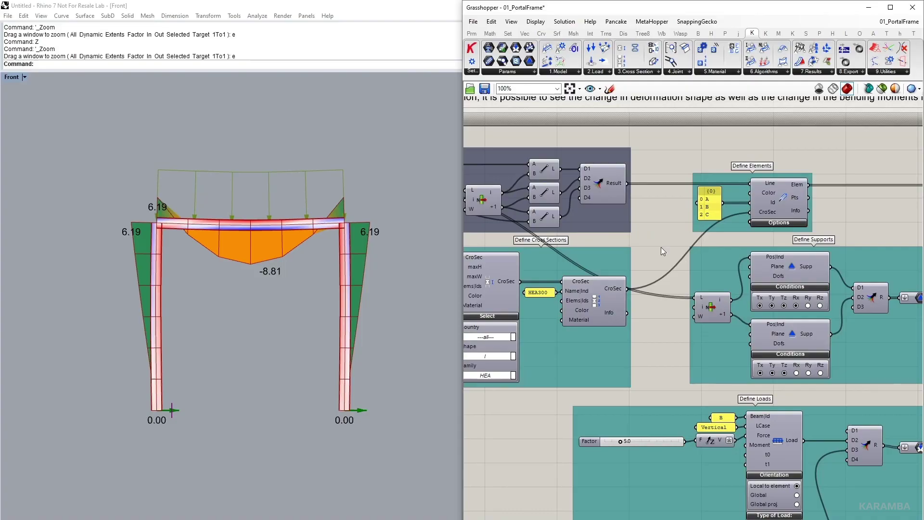
{"action": "right_click_drag", "start_coordinate": [717, 260], "coordinate": [558, 249]}
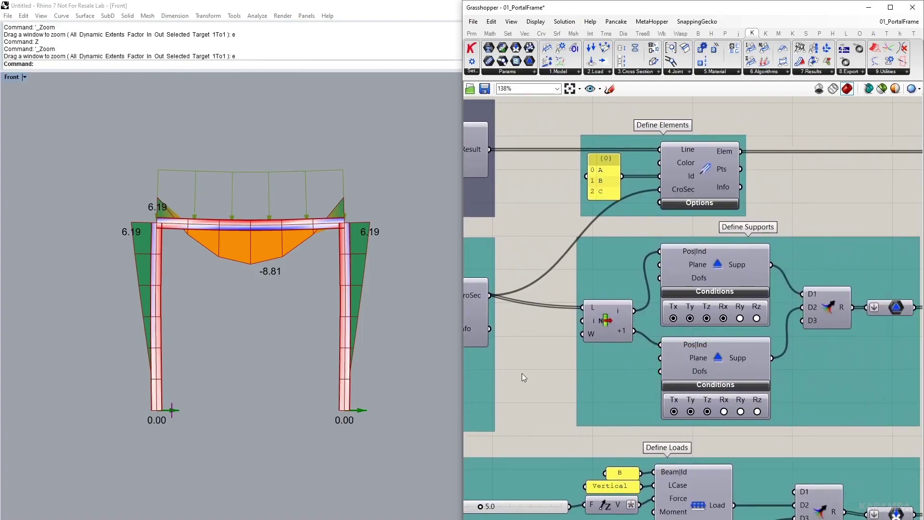
{"action": "scroll", "coordinate": [522, 374], "scroll_direction": "down", "scroll_amount": 2}
{"action": "right_click_drag", "start_coordinate": [521, 373], "coordinate": [602, 206]}
{"action": "right_click_drag", "start_coordinate": [614, 479], "coordinate": [768, 152]}
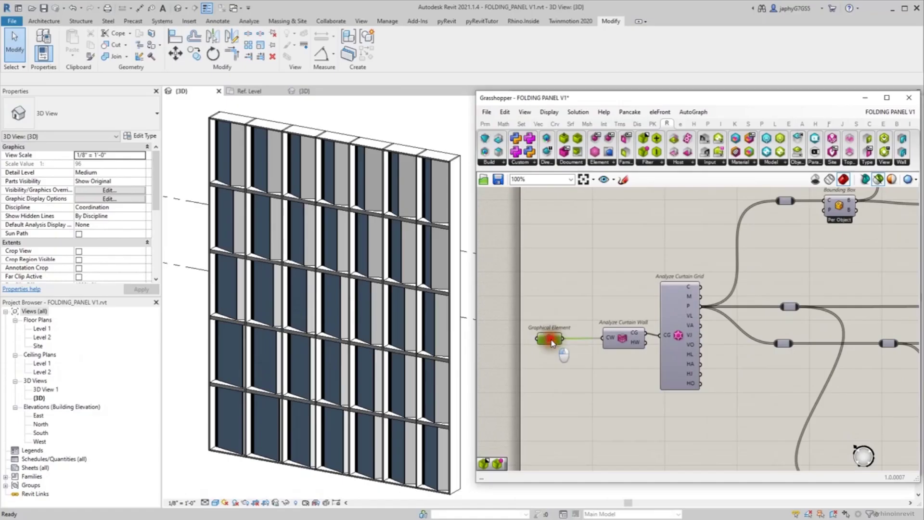
Step: Set the Graphical Element parameter to the curtain wall picked in the Revit view
{"action": "right_click", "coordinate": [549, 340]}
{"action": "left_click", "coordinate": [601, 492]}
{"action": "left_click", "coordinate": [495, 268]}
{"action": "scroll", "coordinate": [623, 277], "scroll_direction": "up", "scroll_amount": 2}
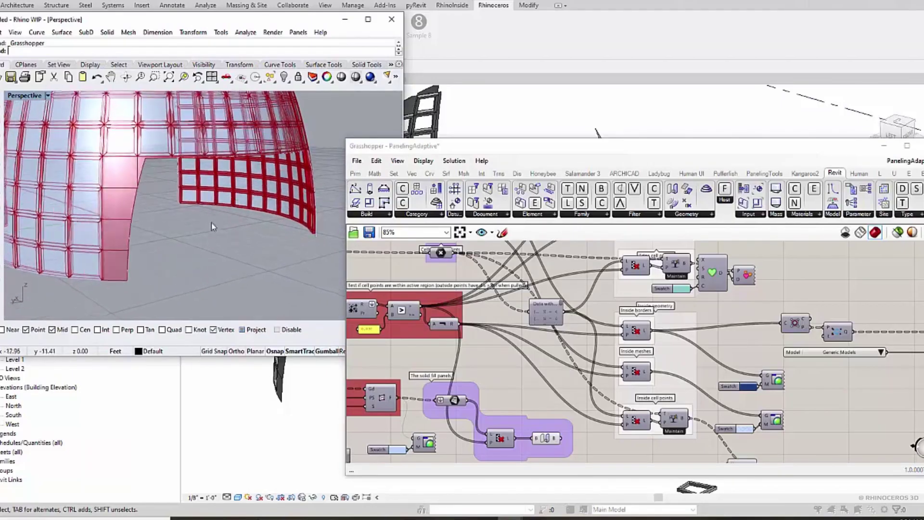
Step: Orbit around the generated panelled dome in the 3D view
{"action": "right_click_drag", "start_coordinate": [172, 169], "coordinate": [255, 246]}
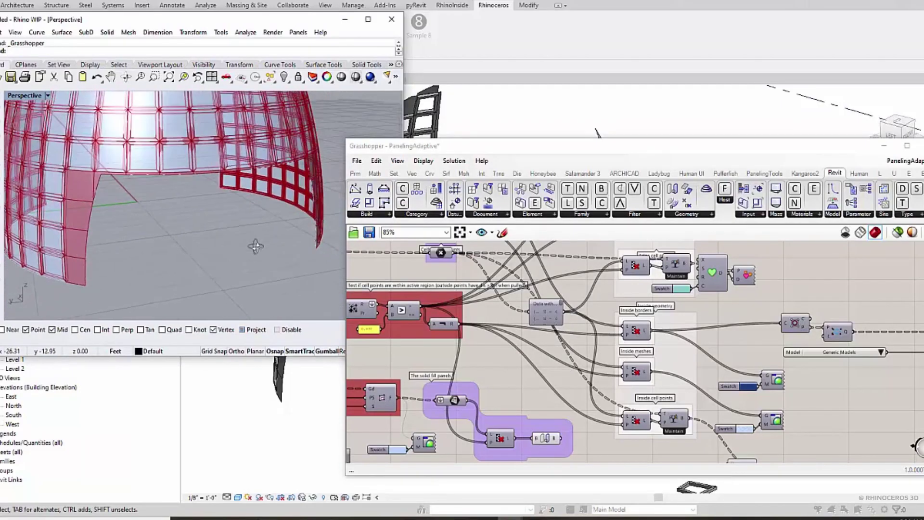
{"action": "right_click_drag", "start_coordinate": [120, 179], "coordinate": [202, 241]}
{"action": "right_click", "coordinate": [485, 169]}
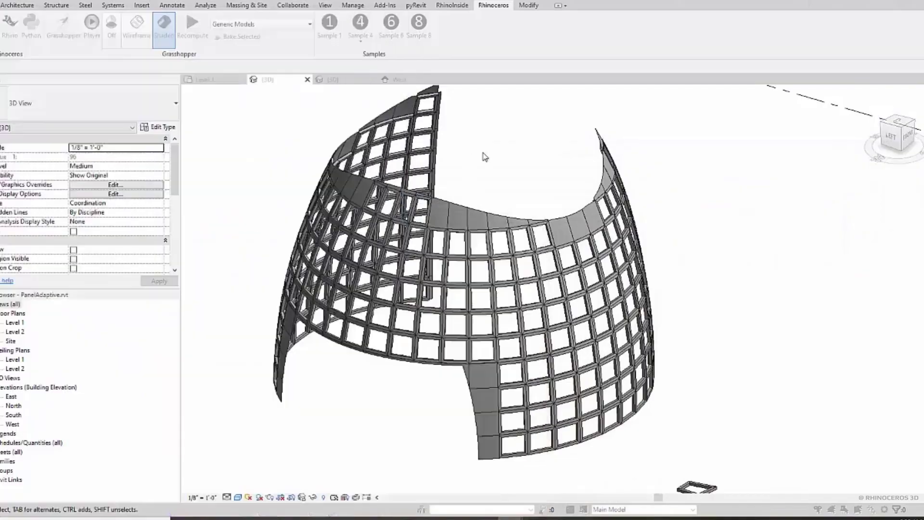
{"action": "left_click", "coordinate": [478, 155]}
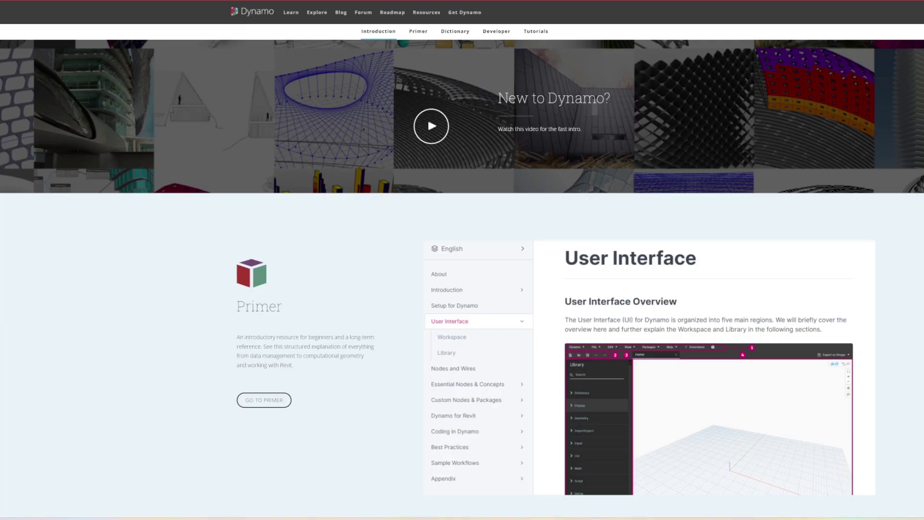
Step: Scroll down through the Dynamo website
{"action": "scroll", "coordinate": [427, 117], "scroll_direction": "down", "scroll_amount": 4}
{"action": "scroll", "coordinate": [462, 267], "scroll_direction": "down", "scroll_amount": 6}
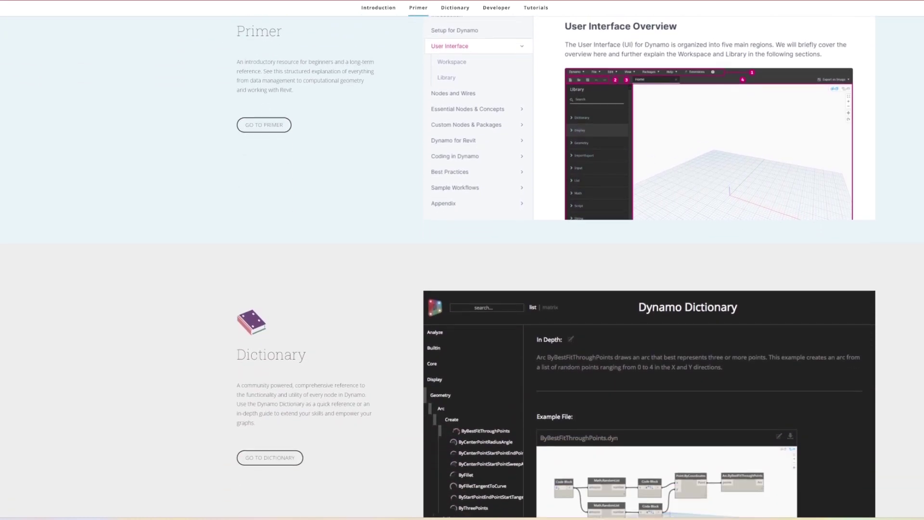
{"action": "scroll", "coordinate": [462, 267], "scroll_direction": "down", "scroll_amount": 5}
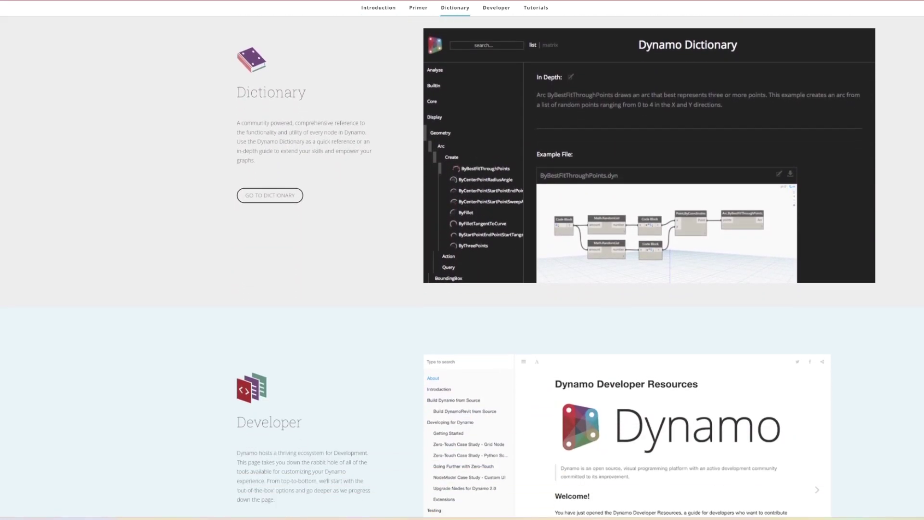
{"action": "scroll", "coordinate": [461, 267], "scroll_direction": "down", "scroll_amount": 2}
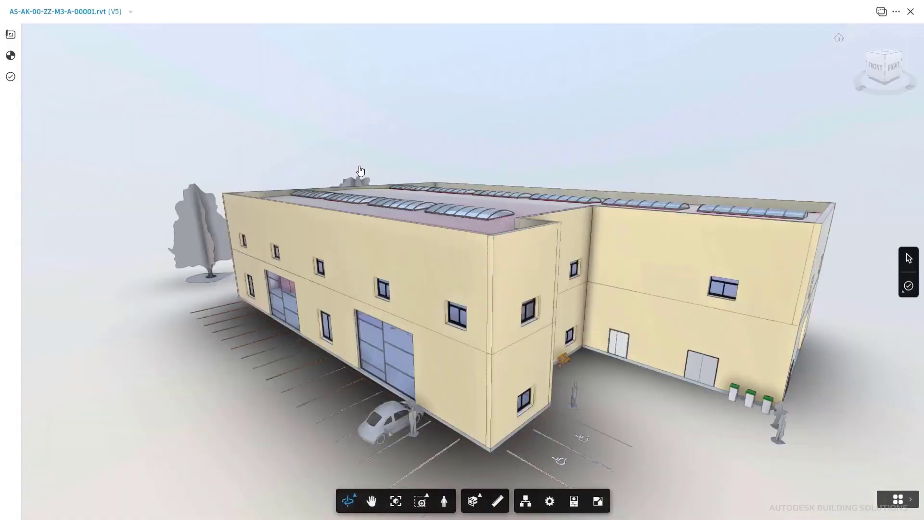
Step: Browse the 3D views 01 First Floor, 01a Production A Coordination and 01b Production B Coordination
{"action": "left_click", "coordinate": [13, 38]}
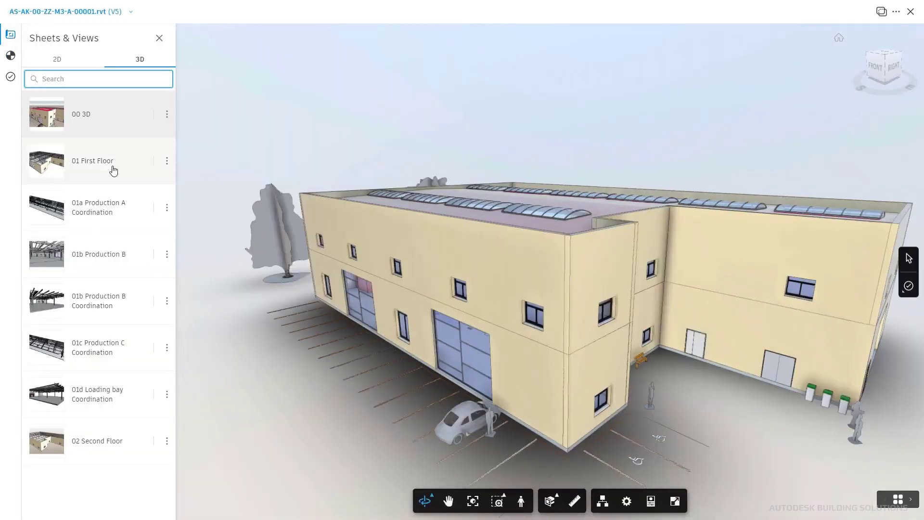
{"action": "left_click", "coordinate": [111, 171]}
{"action": "left_click", "coordinate": [116, 216]}
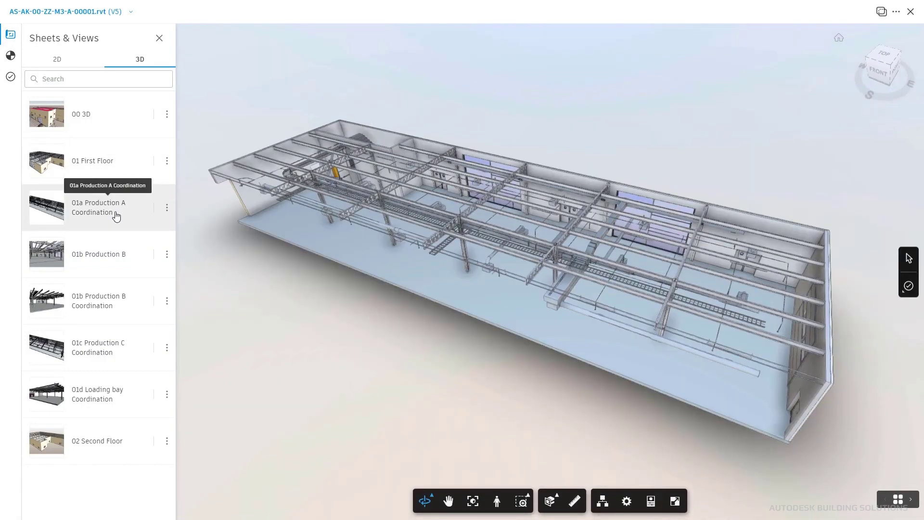
{"action": "left_click", "coordinate": [121, 306]}
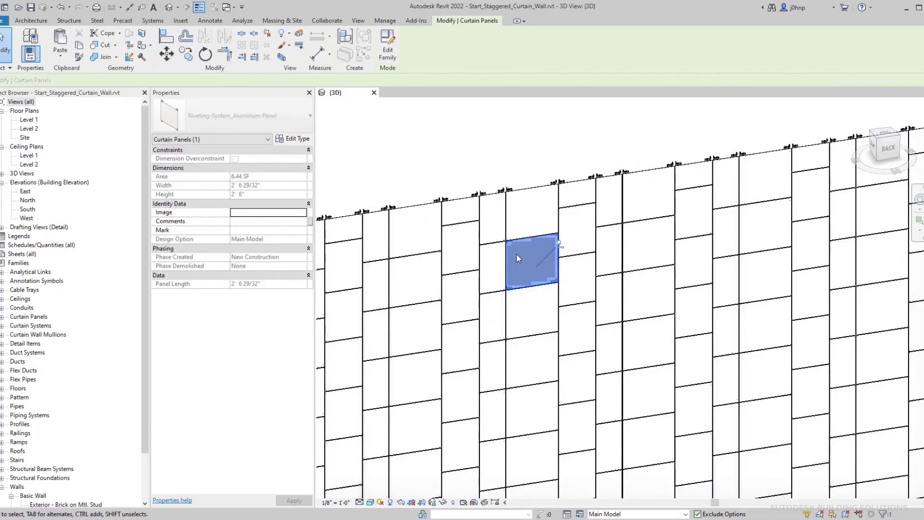
Step: Orbit out to the whole curtain wall, clear the panel selection, and launch Dynamo
{"action": "middle_click_drag", "start_coordinate": [597, 205], "coordinate": [572, 284], "text": "shift"}
{"action": "key", "text": "Escape"}
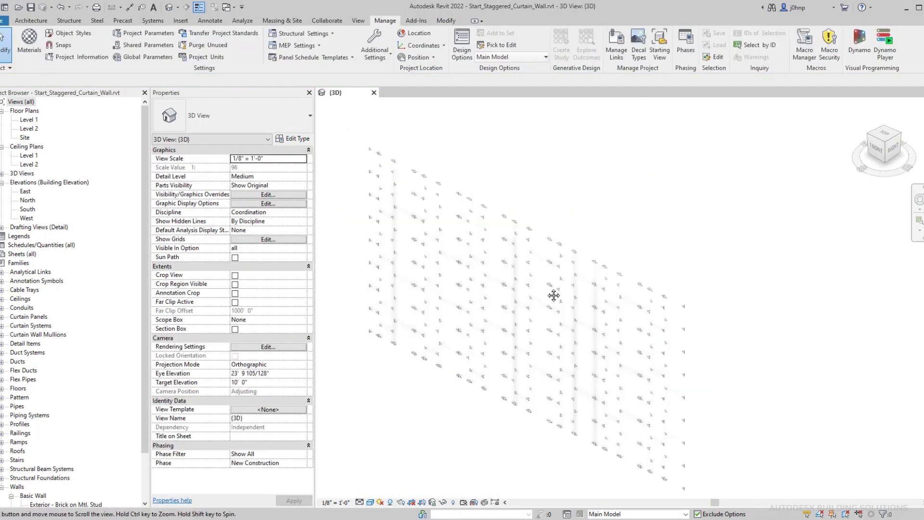
{"action": "left_click", "coordinate": [582, 341]}
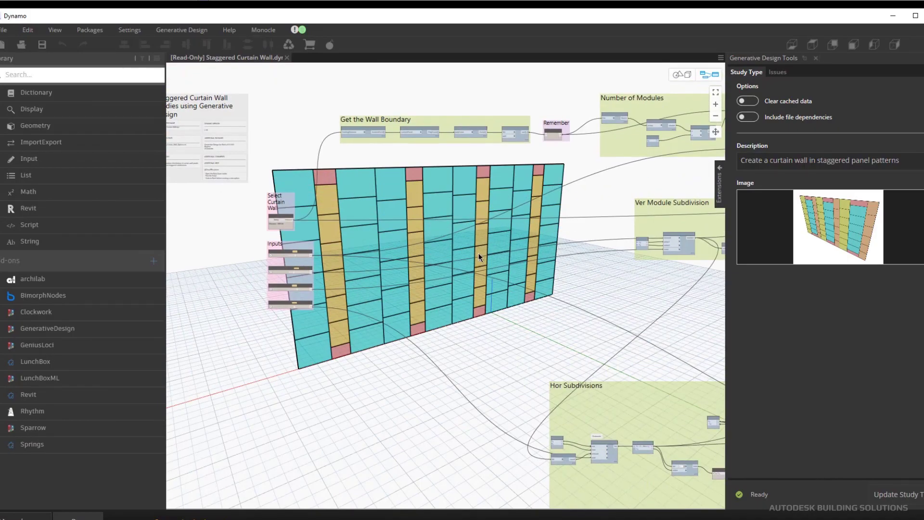
Step: Pan and zoom the curtain wall graph to bring the curtain grid and output groups into view
{"action": "middle_click_drag", "start_coordinate": [479, 257], "coordinate": [447, 202]}
{"action": "middle_click_drag", "start_coordinate": [295, 181], "coordinate": [396, 204]}
{"action": "scroll", "coordinate": [396, 205], "scroll_direction": "up", "scroll_amount": 5}
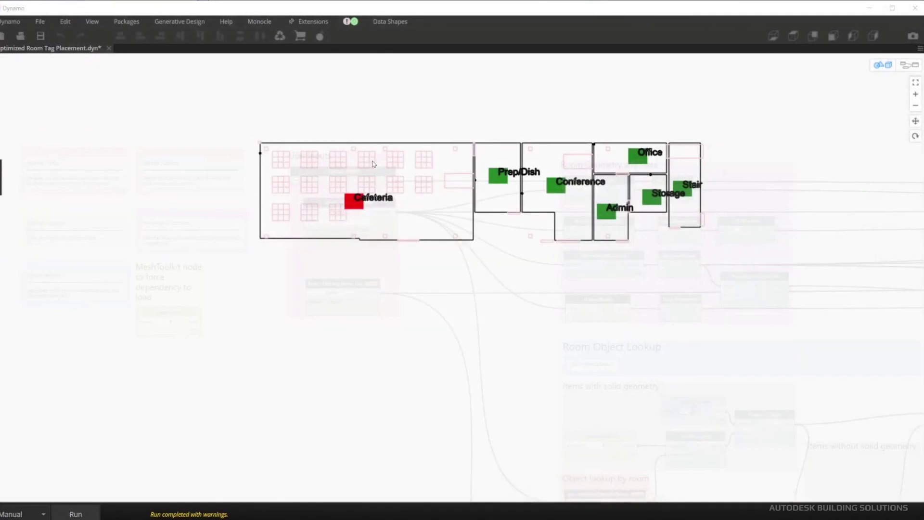
Step: Switch the room tag graph from 3D preview to node view and zoom onto Room Geometry and Data
{"action": "left_click", "coordinate": [900, 67]}
{"action": "scroll", "coordinate": [446, 302], "scroll_direction": "up", "scroll_amount": 3}
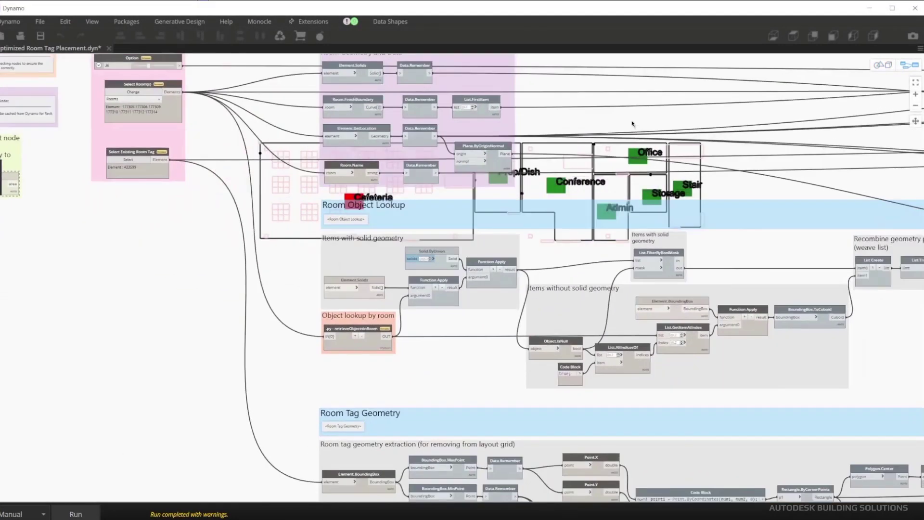
{"action": "scroll", "coordinate": [446, 302], "scroll_direction": "down", "scroll_amount": 3}
{"action": "scroll", "coordinate": [248, 104], "scroll_direction": "up", "scroll_amount": 2}
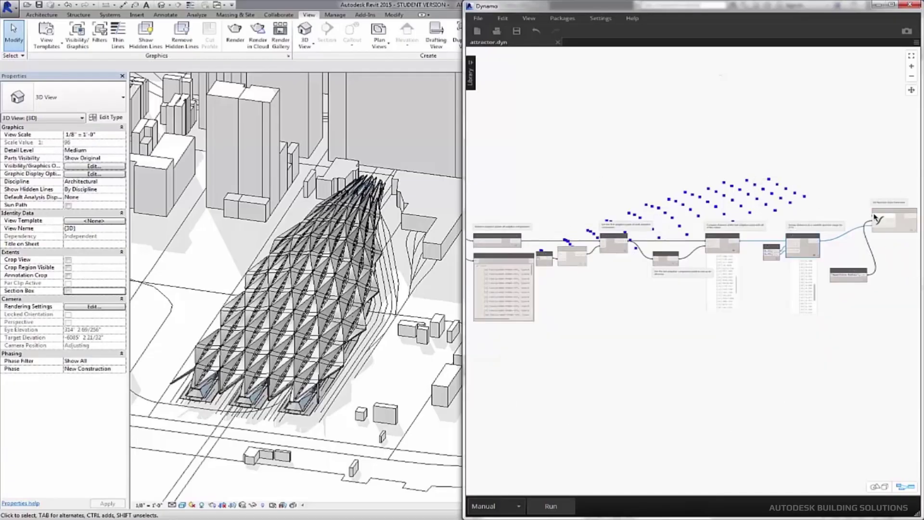
{"action": "scroll", "coordinate": [823, 246], "scroll_direction": "up", "scroll_amount": 5}
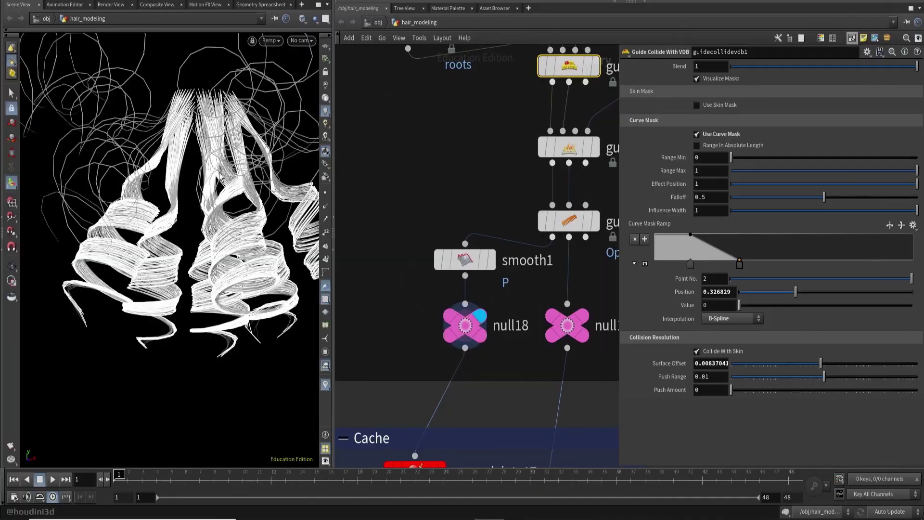
Step: Pan out over the hair_modeling network and show filecache37's cache settings
{"action": "middle_click_drag", "start_coordinate": [406, 241], "coordinate": [406, 128]}
{"action": "scroll", "coordinate": [534, 211], "scroll_direction": "down", "scroll_amount": 5}
{"action": "left_click", "coordinate": [450, 405]}
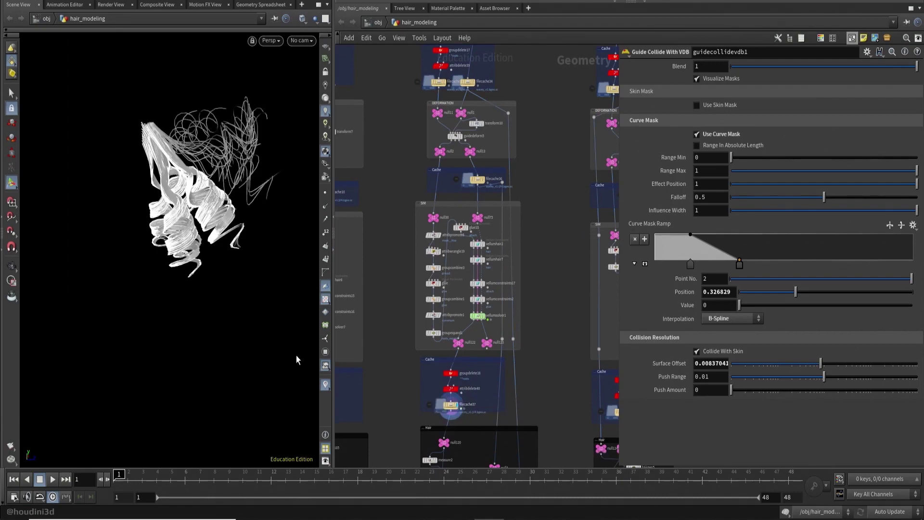
Step: Rewind the hair simulation to the first frame and inspect vellumconstraints17's constraint settings
{"action": "left_click", "coordinate": [13, 479]}
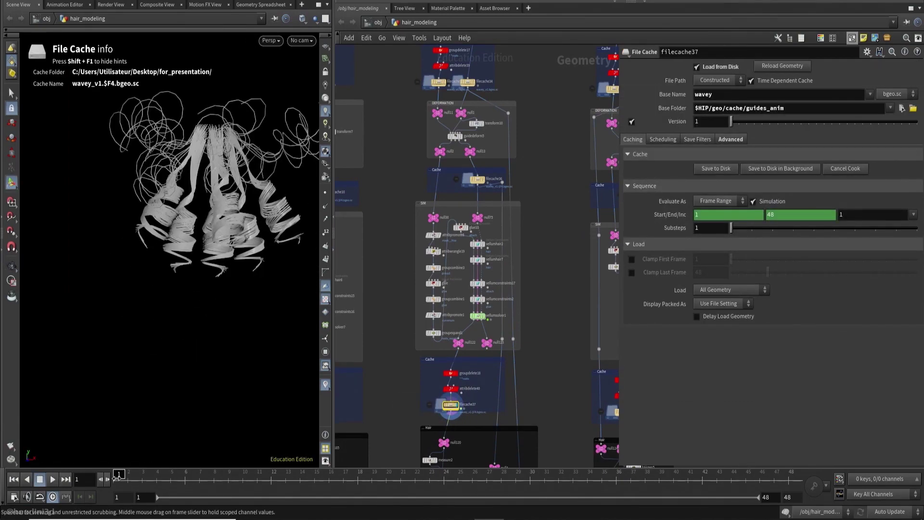
{"action": "scroll", "coordinate": [491, 289], "scroll_direction": "up", "scroll_amount": 5}
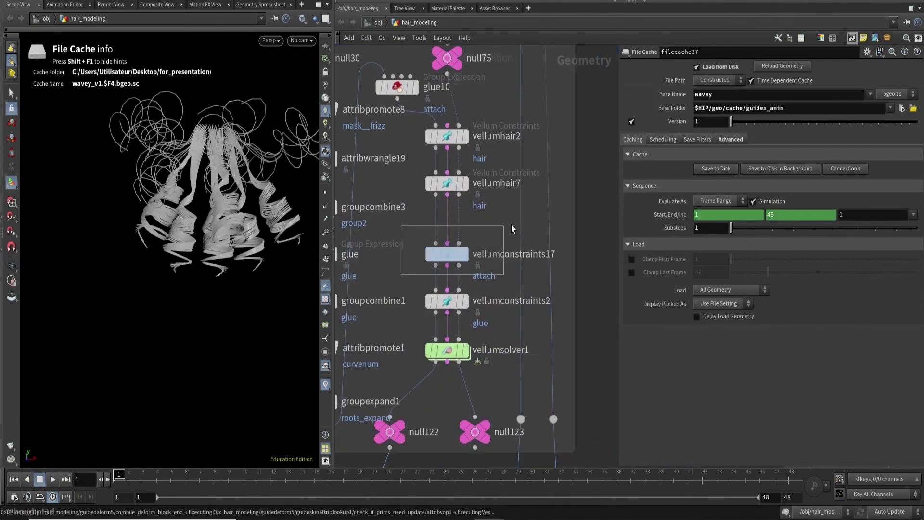
{"action": "left_click", "coordinate": [468, 256]}
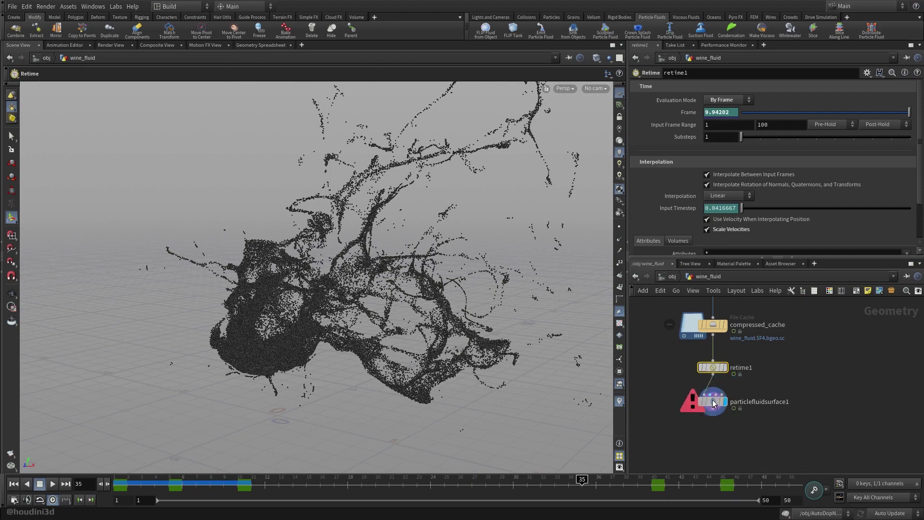
Step: Display the particlefluidsurface1 node's meshed fluid surface along with its parameters
{"action": "left_click", "coordinate": [714, 404]}
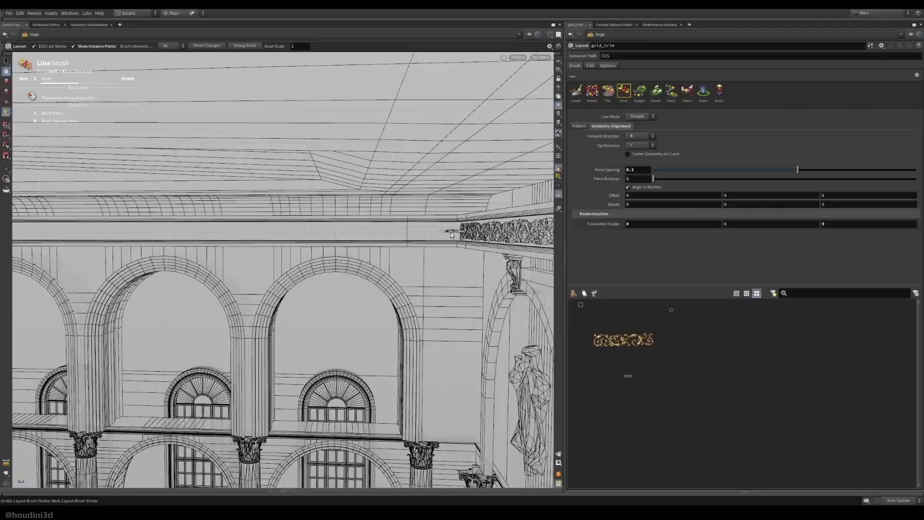
Step: Raise the gold_trim Offset Z from 0.16 to 0.33 and tumble the view around the building
{"action": "middle_click_drag", "start_coordinate": [854, 195], "coordinate": [866, 195]}
{"action": "left_click_drag", "start_coordinate": [365, 250], "coordinate": [405, 273]}
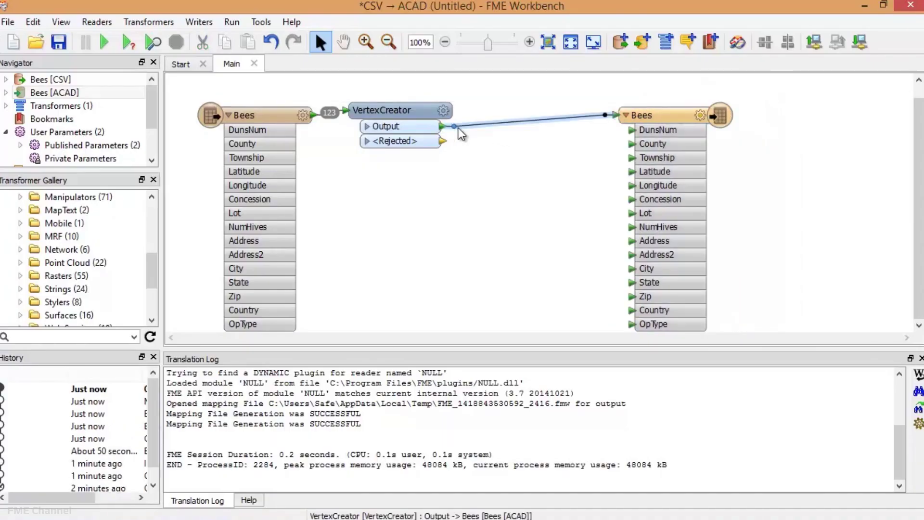
Step: Run the Bees CSV-to-ACAD translation so the Translation Log reports success
{"action": "left_click", "coordinate": [105, 45]}
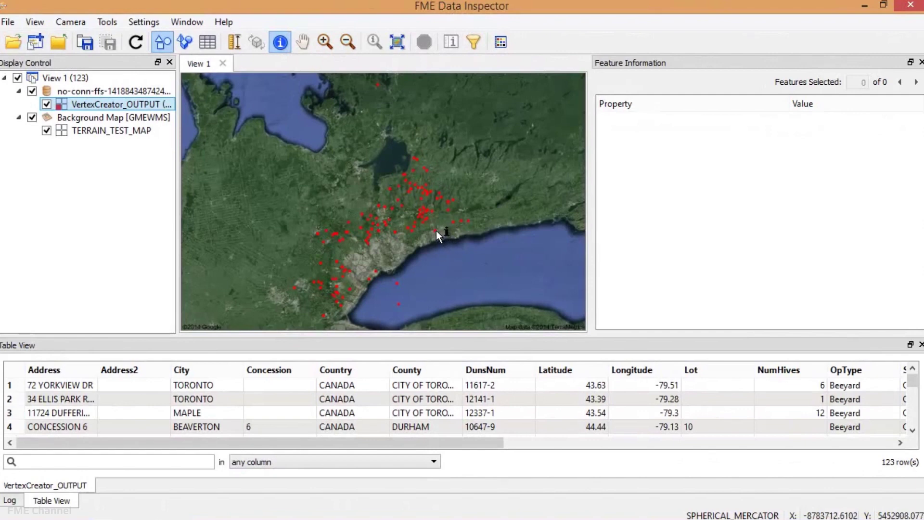
Step: Inspect a red beehive point near Lake Ontario to fill the Feature Information panel
{"action": "left_click", "coordinate": [436, 230]}
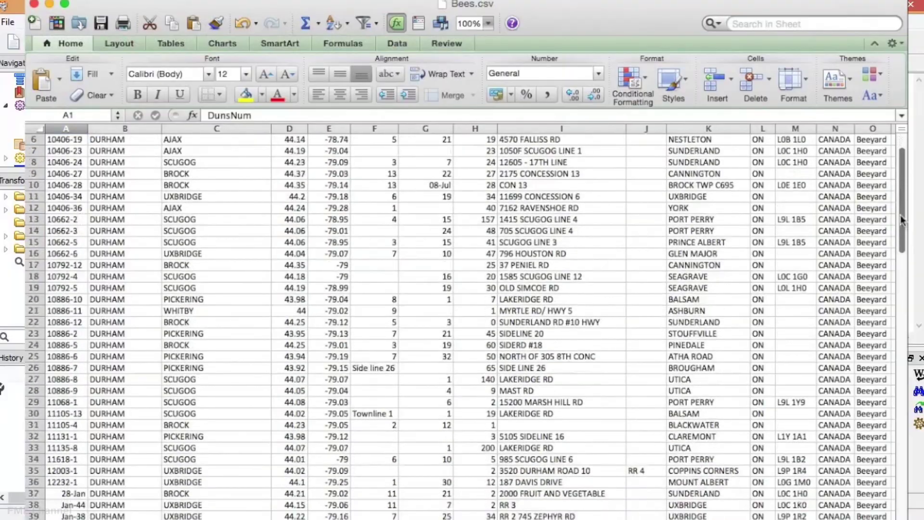
Step: Preview the thinner's cached output and show the 3993188-point C05 cloud in a widened Feature Information panel
{"action": "left_click_drag", "start_coordinate": [898, 231], "coordinate": [903, 469]}
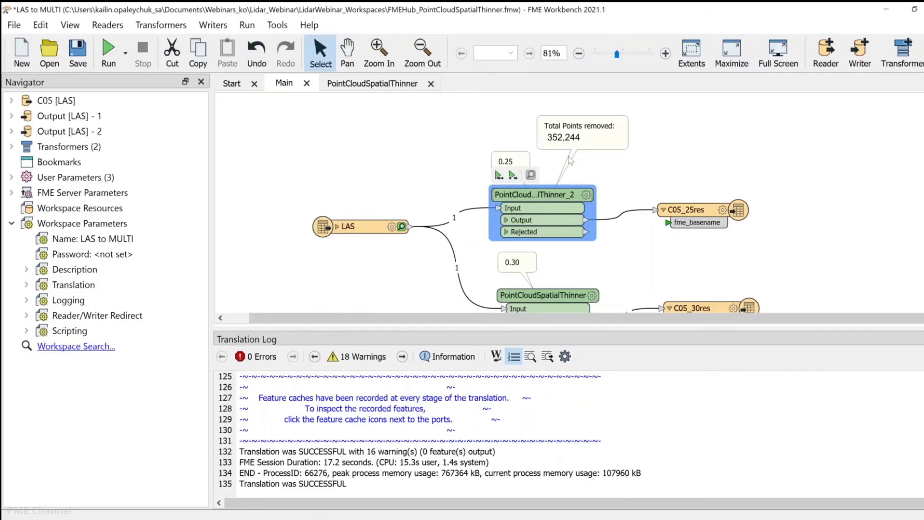
{"action": "left_click", "coordinate": [582, 256]}
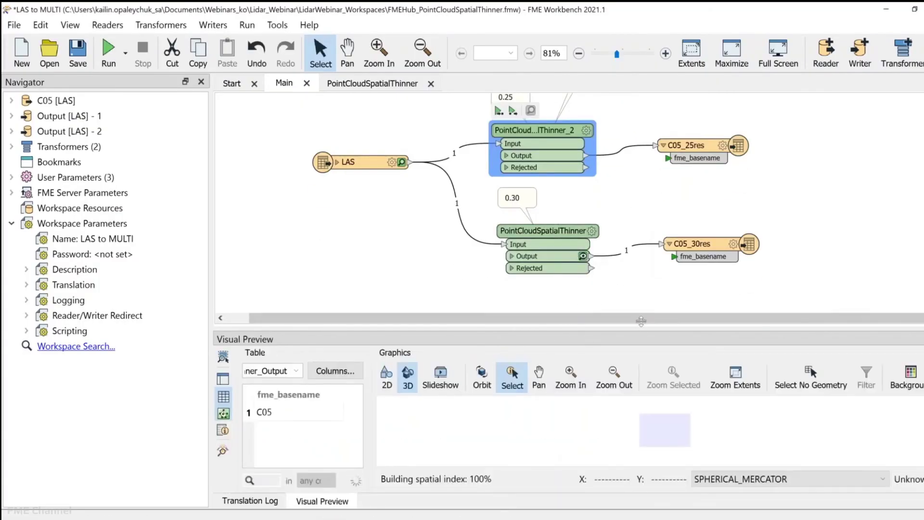
{"action": "left_click", "coordinate": [283, 313]}
{"action": "left_click_drag", "start_coordinate": [452, 247], "coordinate": [588, 247]}
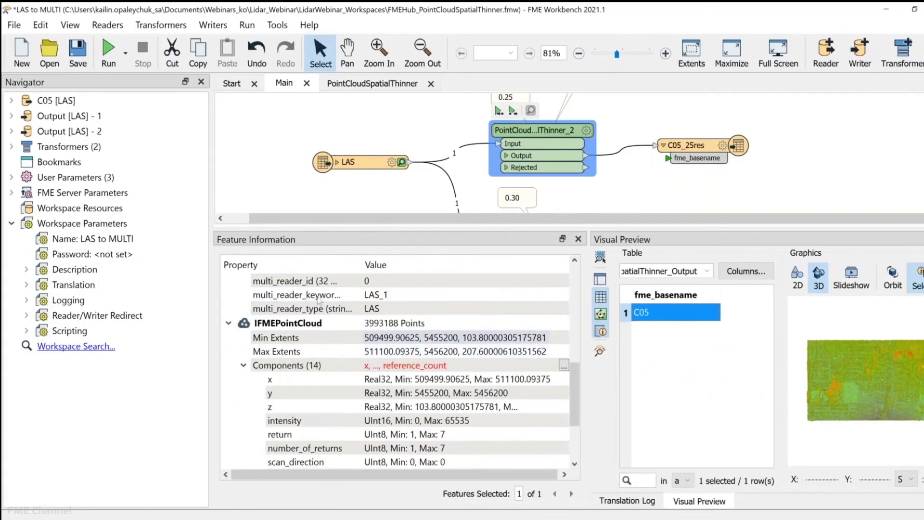